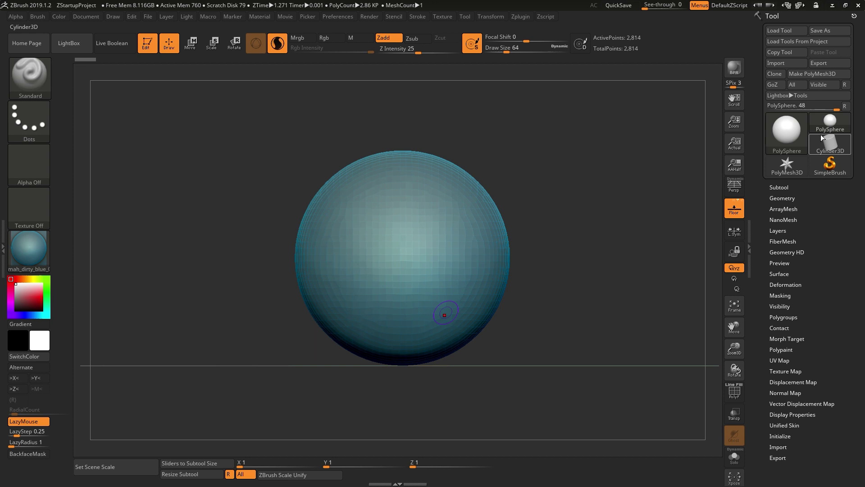
Set the subtool list's visible count to 6 and append a Cube3D subtool to the PolySphere tool.
click(784, 187)
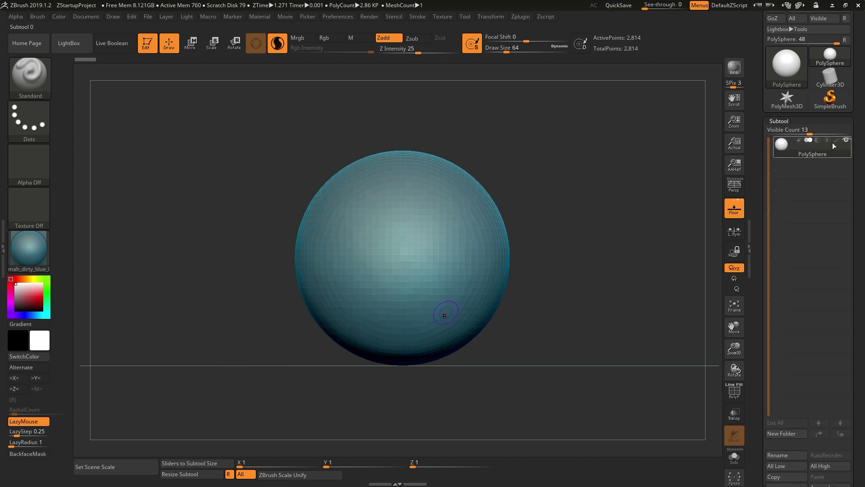
drag(809, 135, 786, 136)
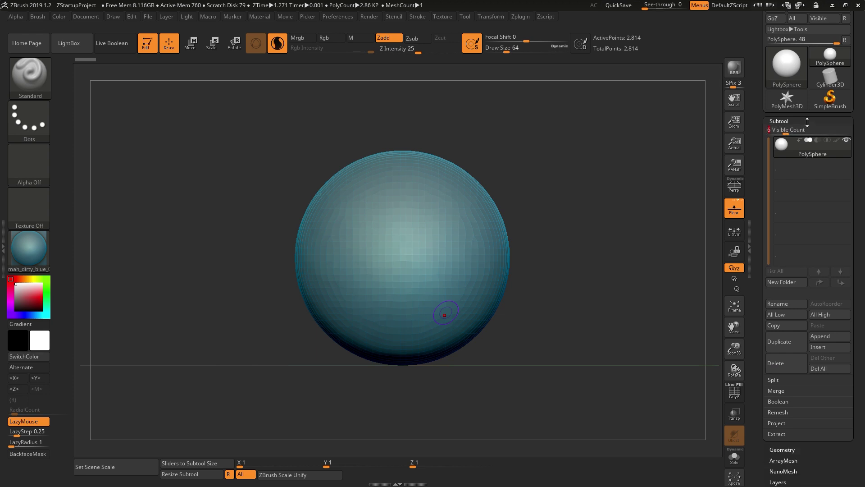
click(828, 337)
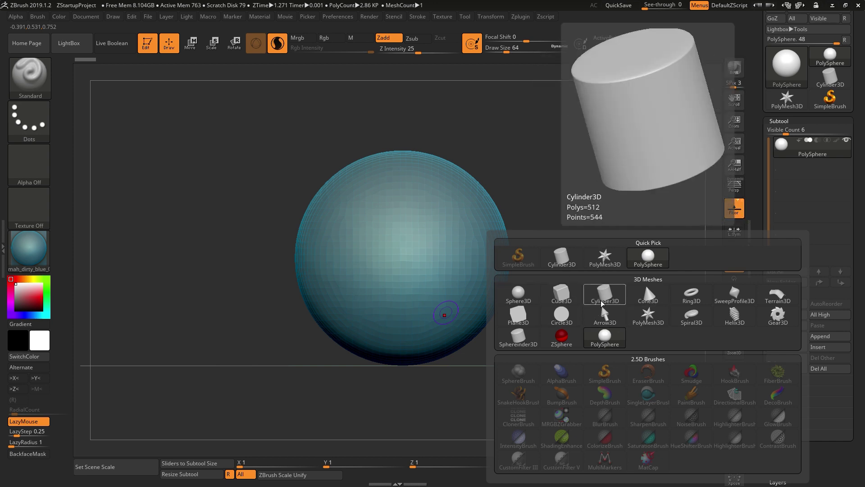
click(571, 301)
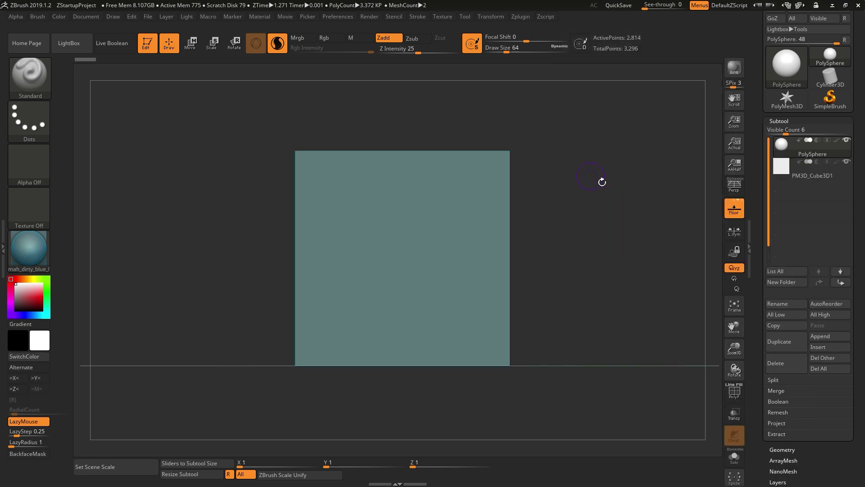
Inspect the appended cube from an angle and hide the cube subtool.
drag(600, 183, 561, 202)
drag(623, 220, 656, 192)
click(846, 162)
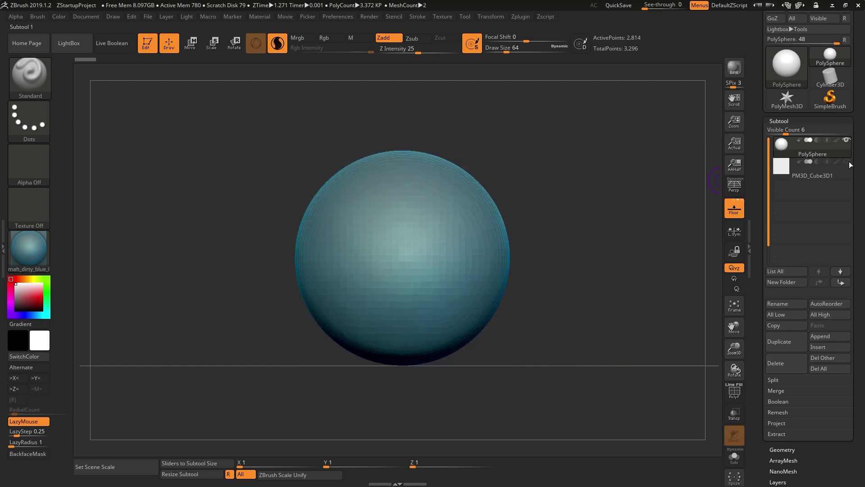
Switch the active subtool back and forth between the cube and the PolySphere, ending on the PolySphere.
click(811, 169)
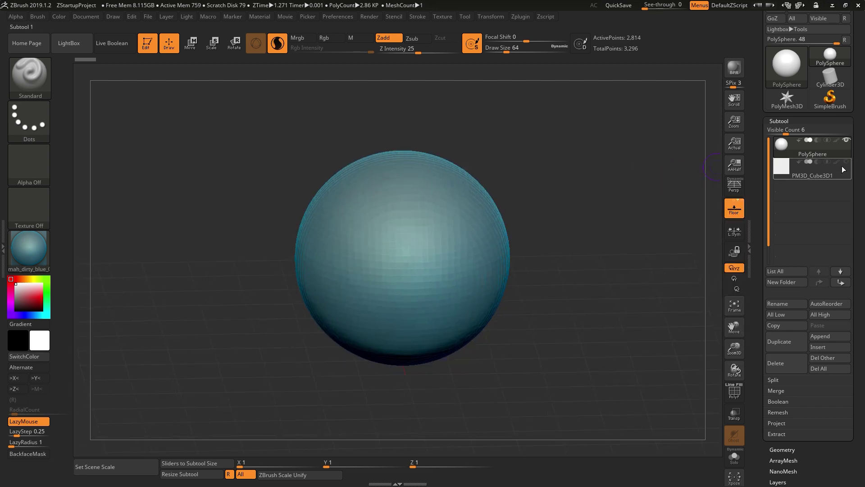
click(832, 168)
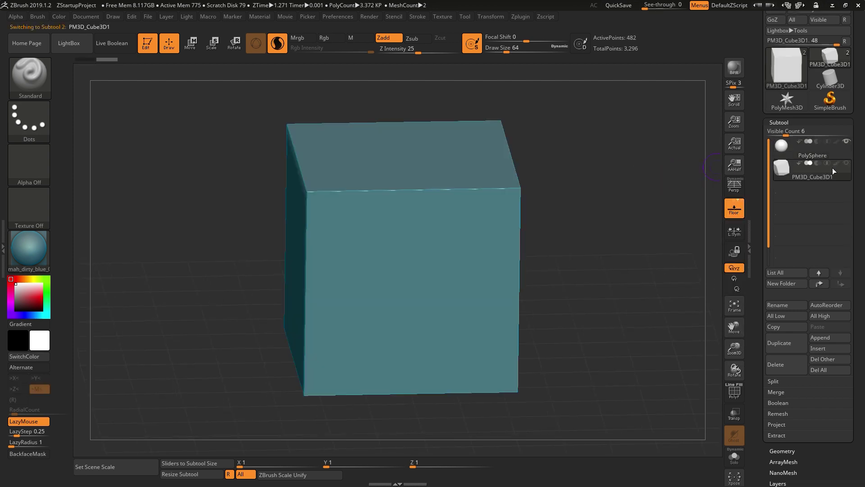
click(835, 155)
click(838, 166)
click(841, 155)
click(834, 175)
drag(665, 218, 689, 196)
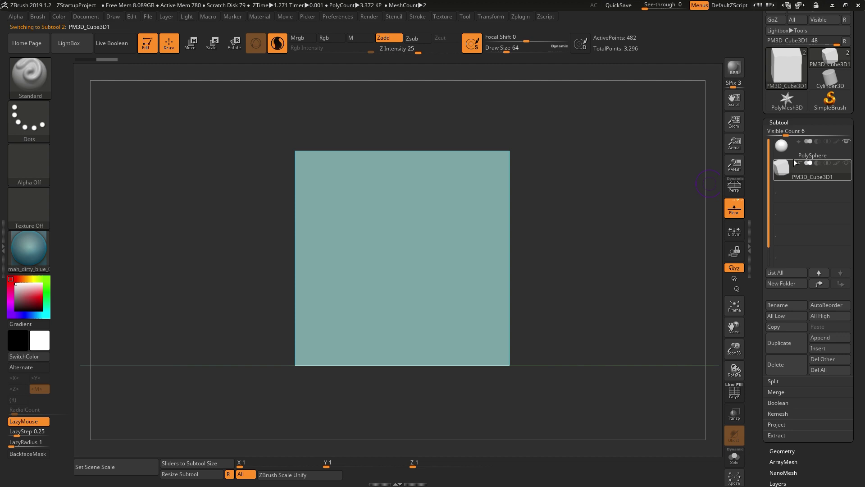
click(789, 156)
click(805, 171)
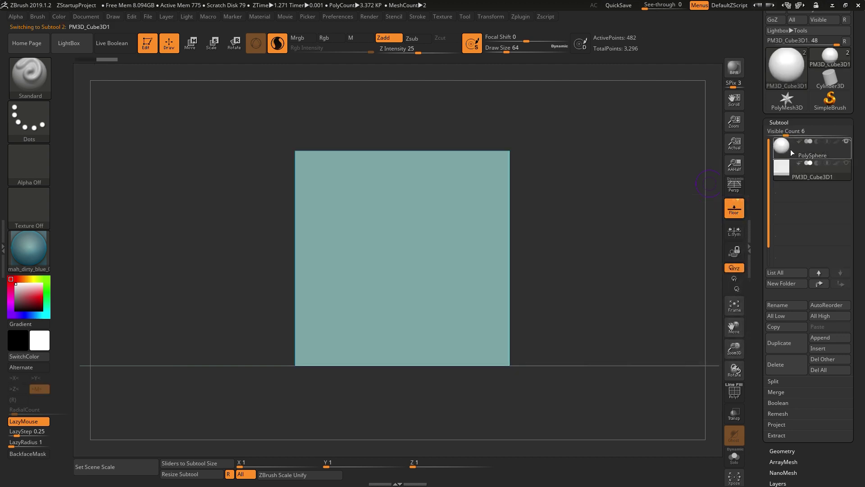
click(788, 153)
mouse_move(796, 176)
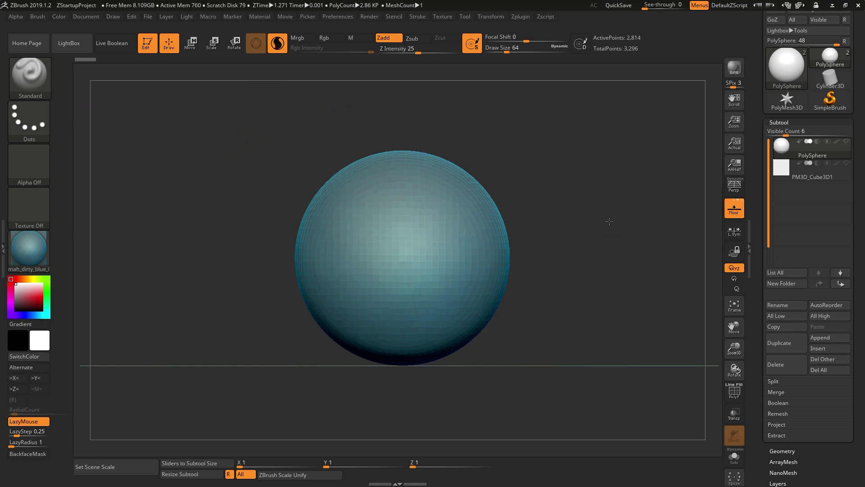
Sculpt several roughly vertical, side-by-side strokes on the sphere's upper area with the Standard brush at Draw Size 64.
drag(609, 221, 592, 201)
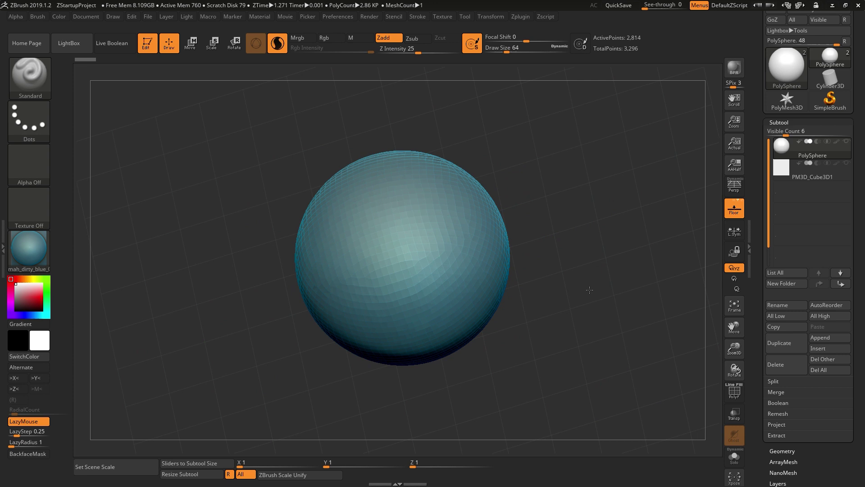
drag(621, 289, 618, 285)
mouse_move(423, 190)
mouse_down()
mouse_move(435, 193)
mouse_move(433, 253)
mouse_up()
drag(434, 191, 440, 271)
drag(424, 215, 407, 275)
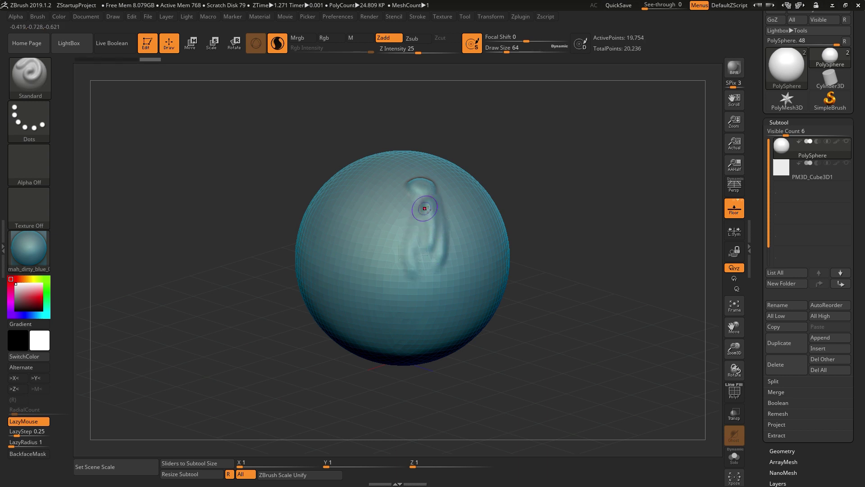
drag(422, 199, 407, 270)
drag(421, 197, 397, 264)
mouse_move(534, 270)
mouse_down()
mouse_move(588, 276)
mouse_move(558, 271)
mouse_move(591, 255)
mouse_move(484, 256)
mouse_move(612, 257)
mouse_move(603, 242)
mouse_up()
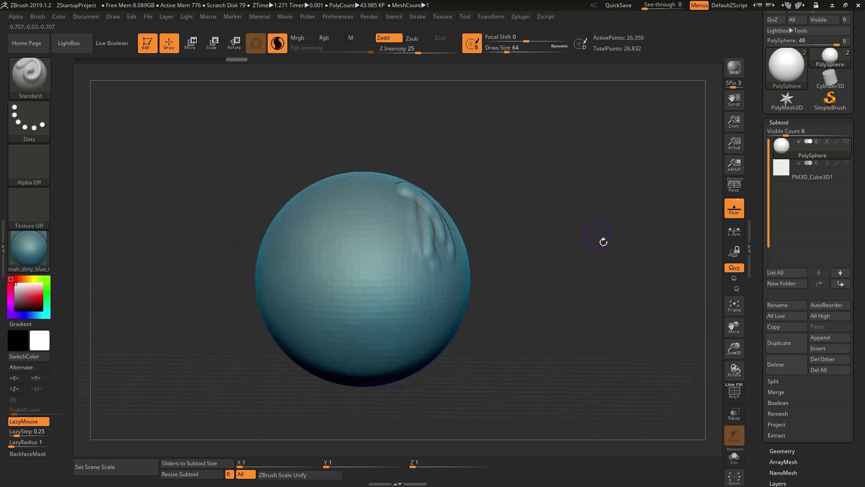
Step back and forth through the undo history, ending at the state before any stroke was sculpted.
click(196, 59)
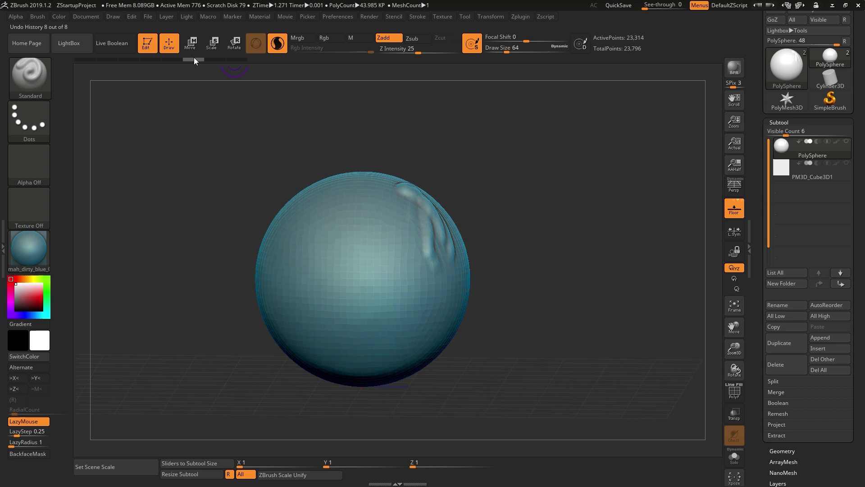
click(173, 59)
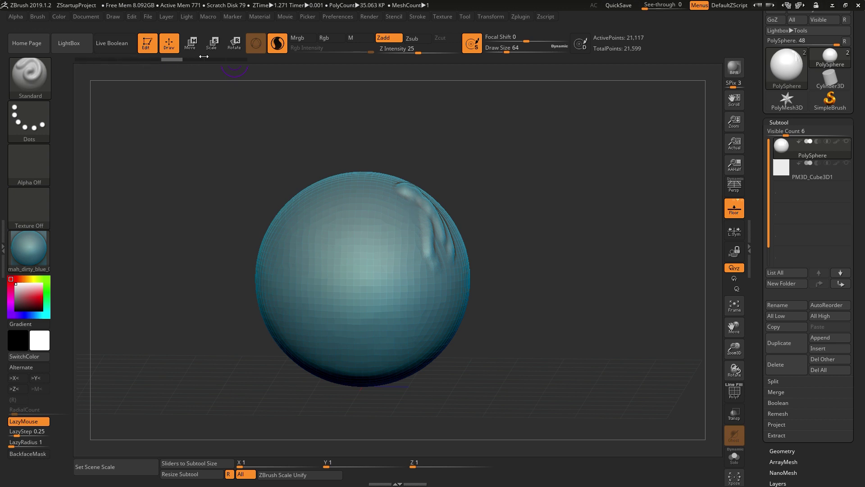
click(127, 62)
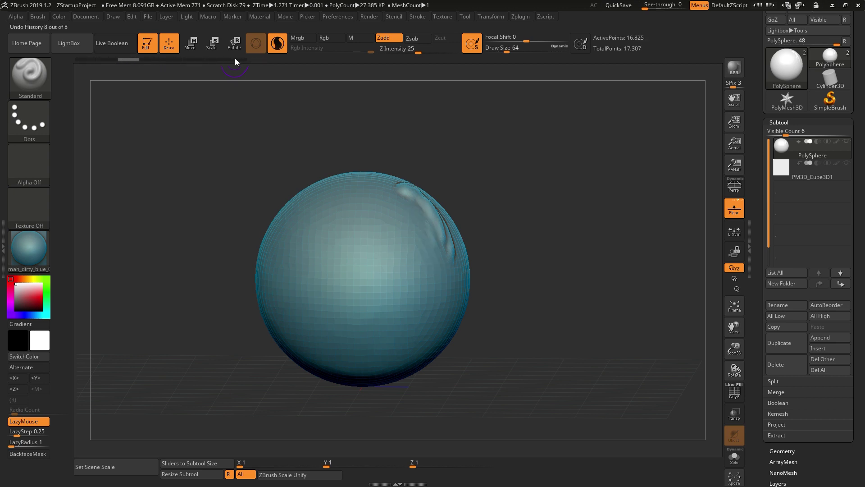
click(88, 63)
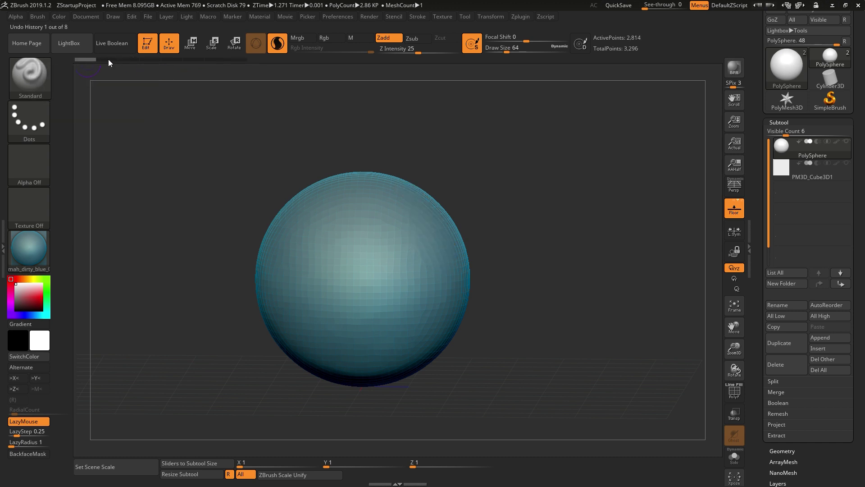
click(242, 66)
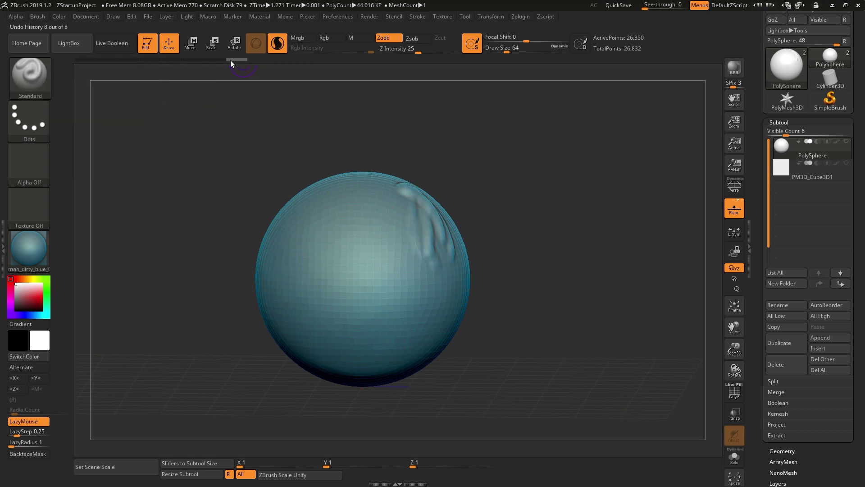
drag(245, 62, 225, 59)
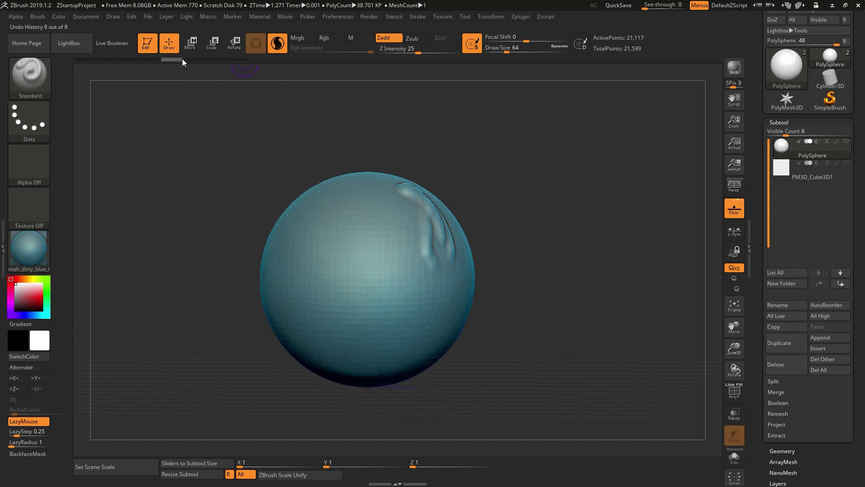
click(128, 59)
click(153, 59)
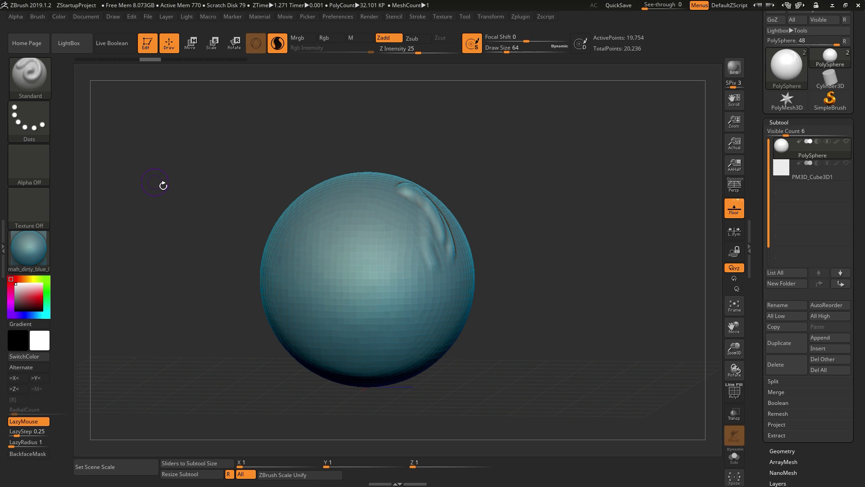
click(103, 59)
click(88, 59)
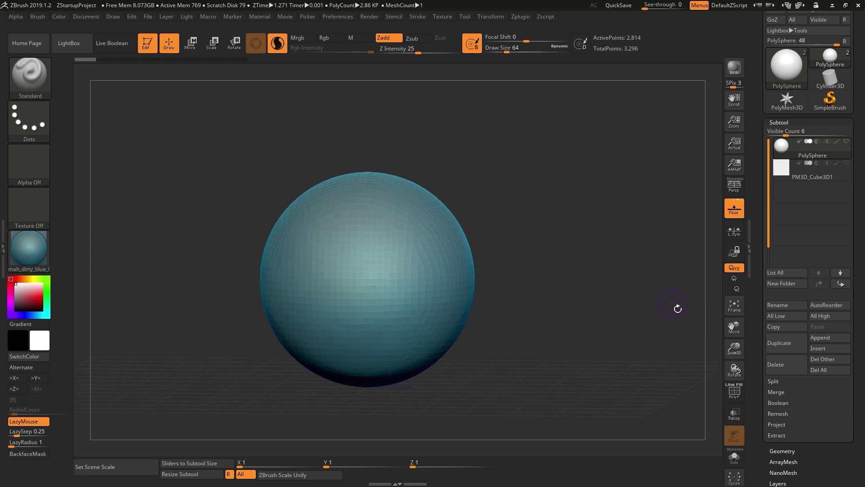
Sculpt a single small round bump on the sphere's front with the Standard brush.
drag(655, 290, 645, 288)
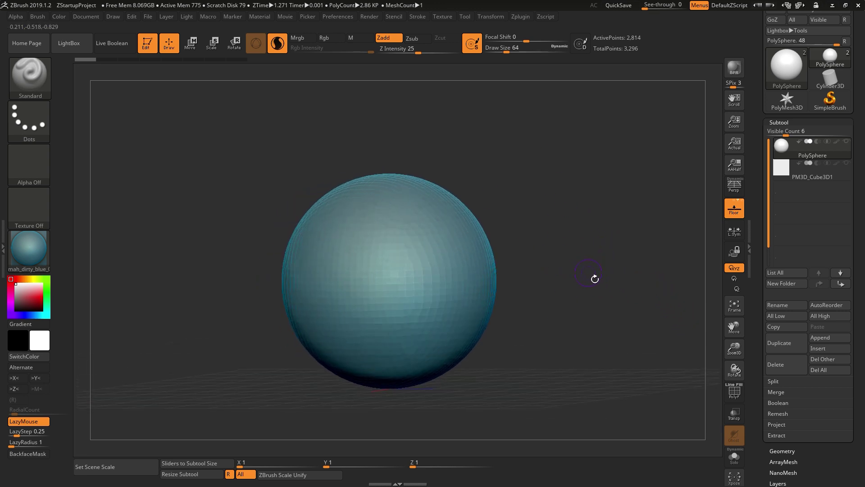
mouse_move(595, 279)
mouse_down()
mouse_move(637, 249)
mouse_move(668, 266)
mouse_move(641, 233)
mouse_up()
drag(388, 251, 388, 254)
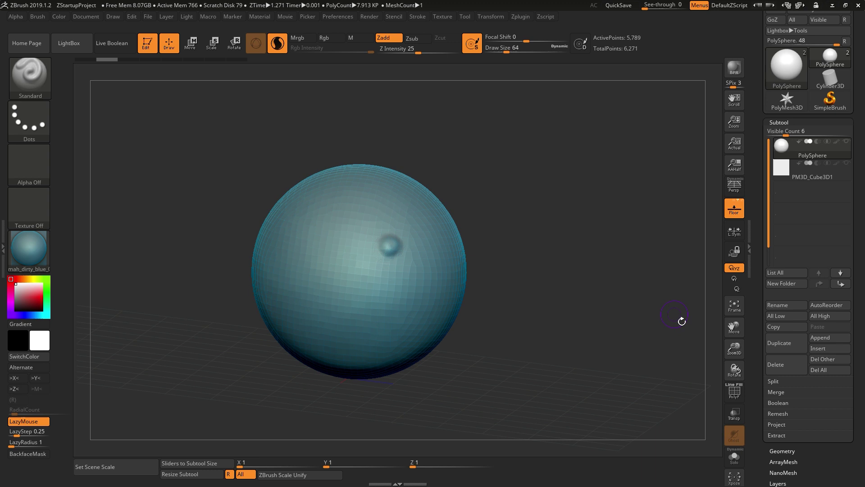
Reposition and zoom the view to inspect the bump up close, and fit the whole sphere back in view.
drag(680, 320, 694, 315)
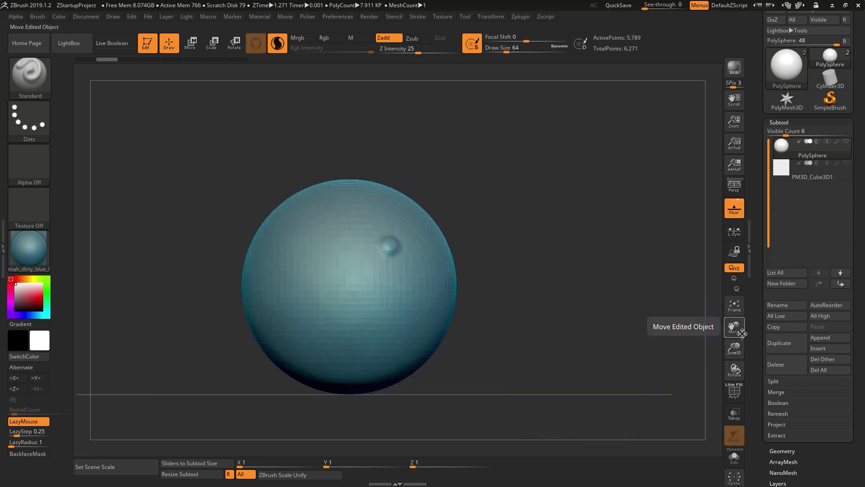
mouse_move(743, 335)
mouse_down()
mouse_move(668, 336)
mouse_move(749, 336)
mouse_move(752, 307)
mouse_move(745, 352)
mouse_move(756, 332)
mouse_up()
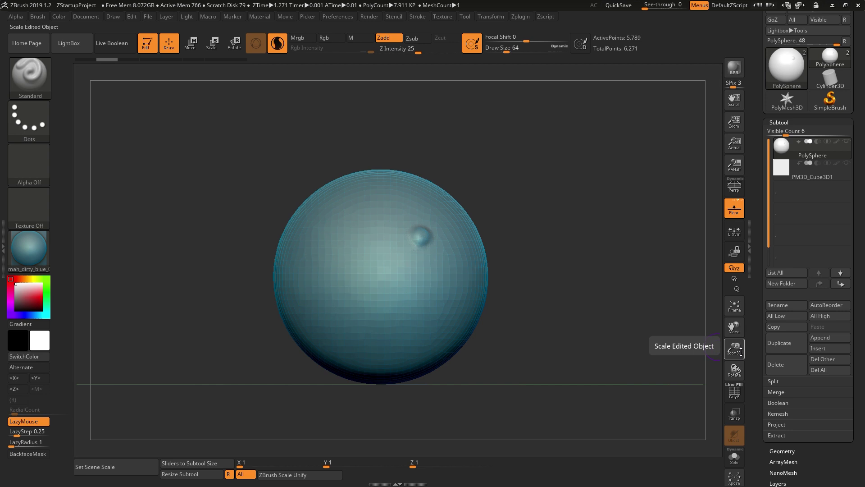
drag(742, 354, 728, 392)
drag(736, 329, 733, 323)
drag(741, 355, 778, 353)
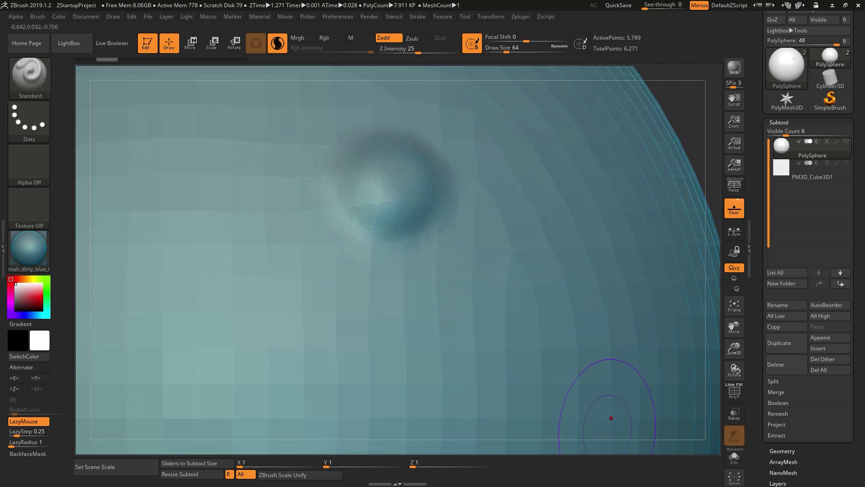
click(735, 306)
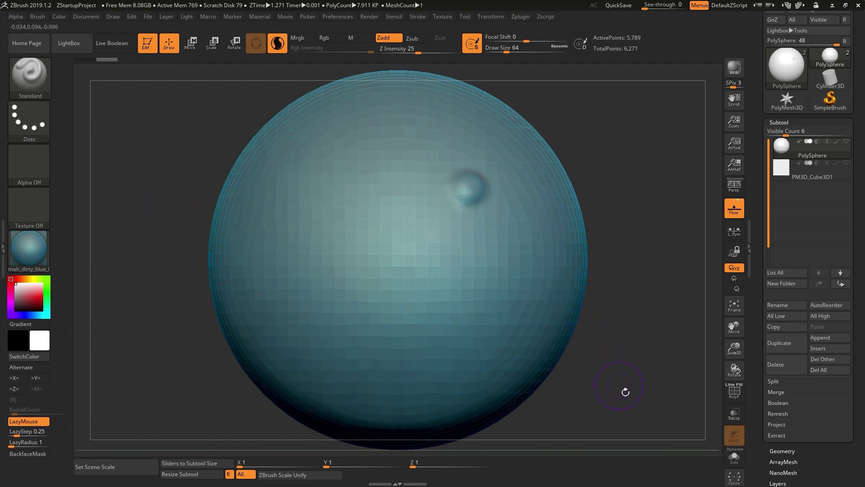
Sculpt a short thin curved stroke on the sphere's upper area with the ClayBuildup brush at Draw Size 25.
click(42, 90)
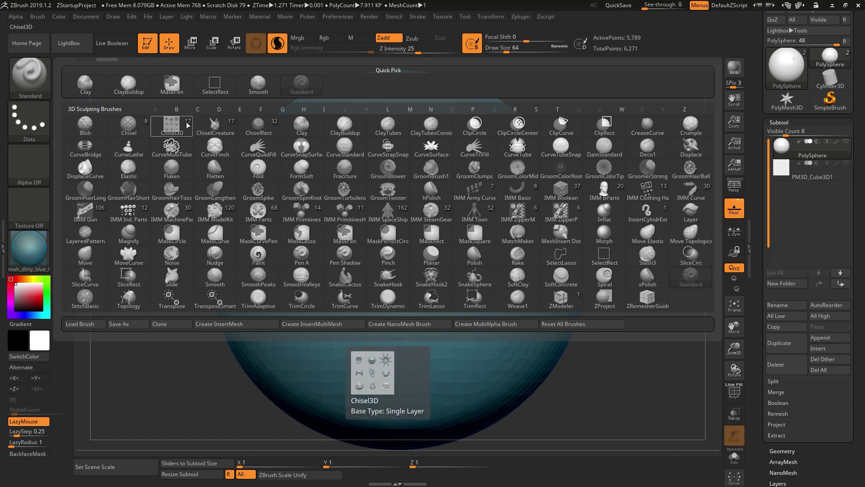
click(345, 131)
key(b)
key(c)
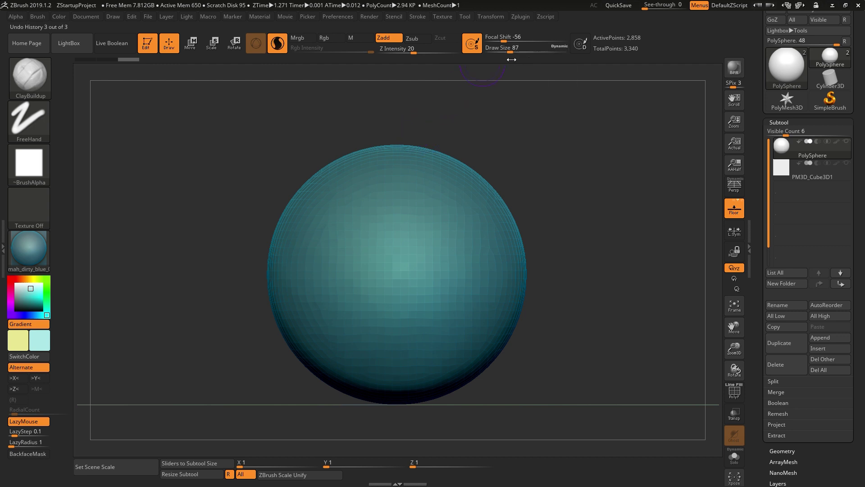
drag(512, 52, 498, 53)
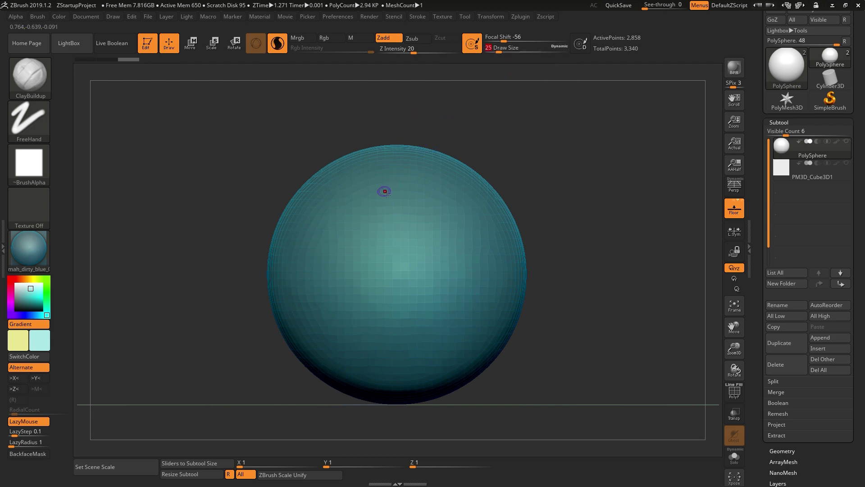
drag(362, 215, 377, 195)
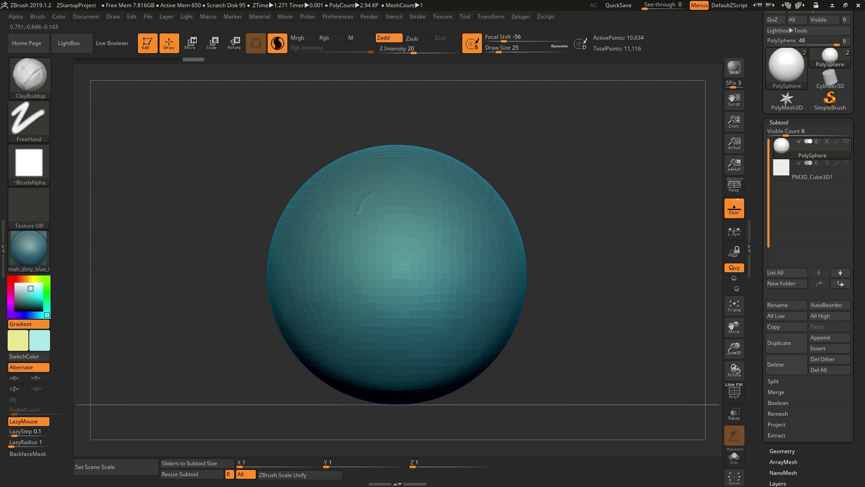
Build up a thick raised patch of clay on the sphere's upper side and another just below it at Draw Size 154.
drag(501, 53, 521, 54)
drag(433, 189, 445, 212)
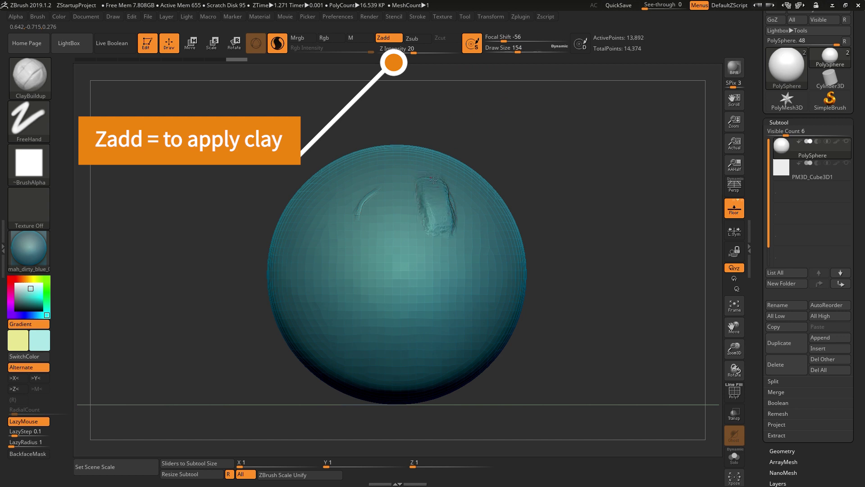
drag(436, 186, 464, 215)
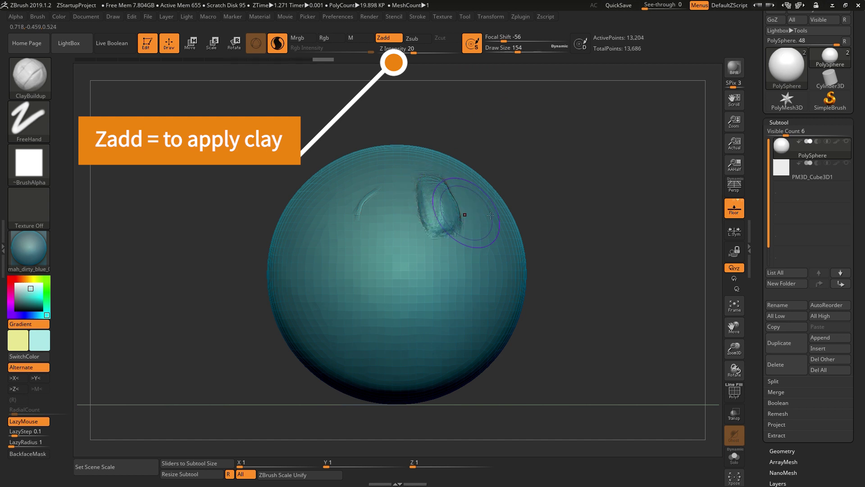
drag(576, 206, 589, 195)
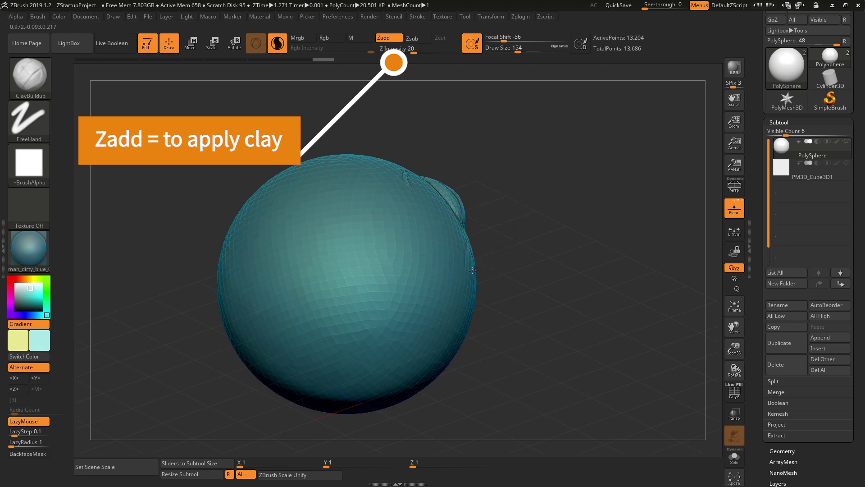
mouse_move(473, 271)
mouse_down()
mouse_move(515, 249)
mouse_move(478, 243)
mouse_move(468, 275)
mouse_up()
drag(471, 235, 465, 263)
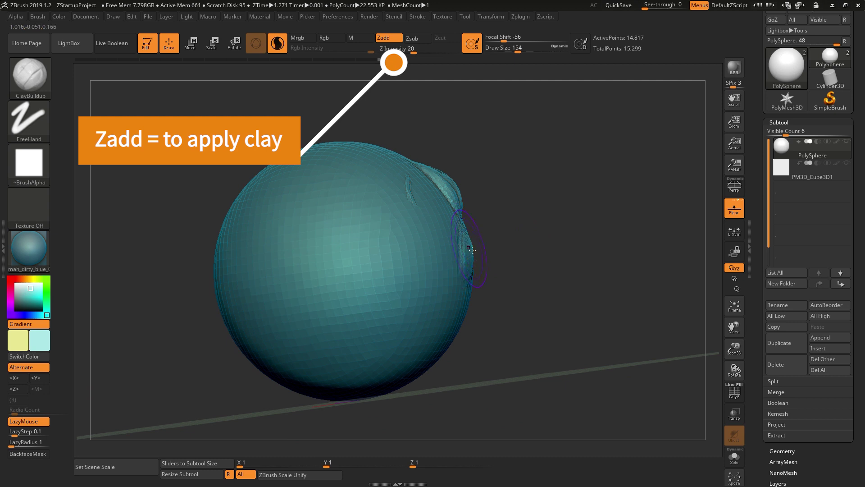
Carve a wide hollow into the sphere's upper front with the ClayBuildup brush set to Zsub, Z Intensity 20 and Draw Size 154.
mouse_move(507, 225)
mouse_down()
mouse_move(510, 259)
mouse_move(470, 245)
mouse_move(460, 261)
mouse_up()
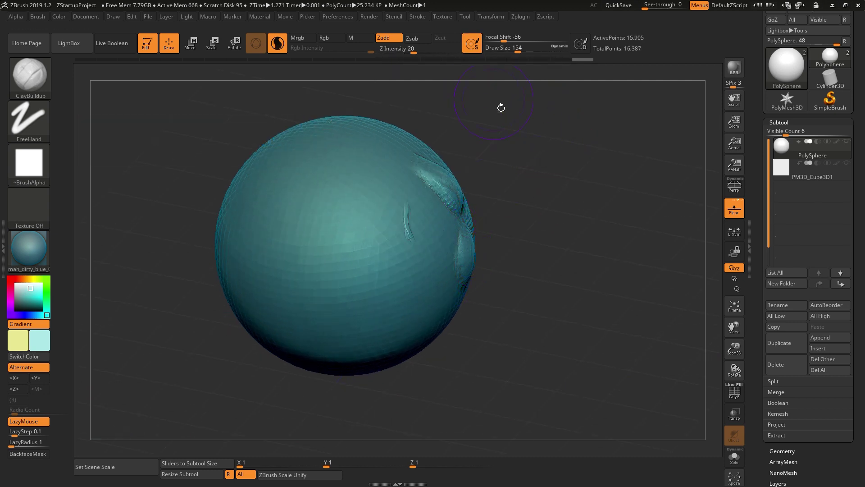
drag(500, 106, 419, 72)
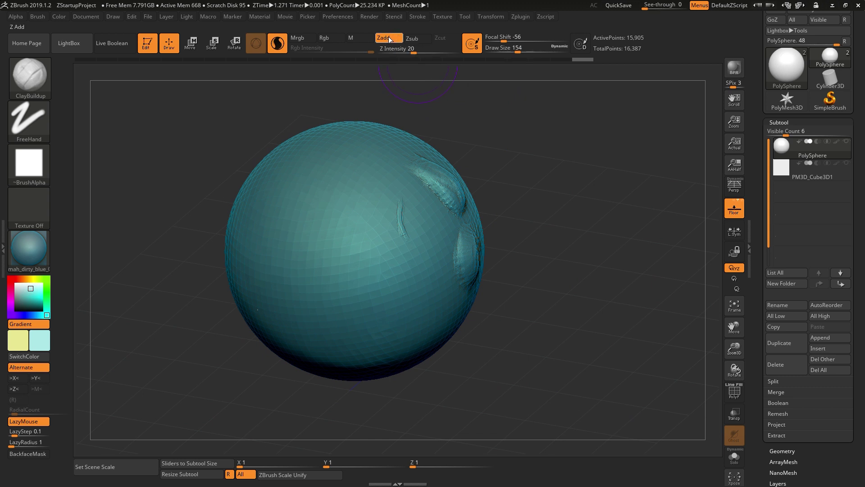
click(417, 40)
drag(524, 187, 522, 173)
drag(421, 257, 434, 236)
drag(524, 224, 513, 190)
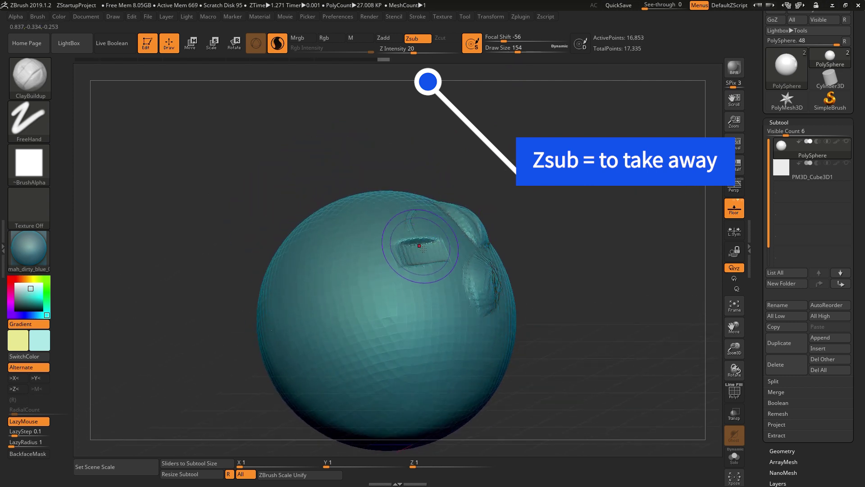
mouse_move(420, 246)
mouse_down()
mouse_move(408, 247)
mouse_move(419, 246)
mouse_move(407, 236)
mouse_move(388, 250)
mouse_move(434, 269)
mouse_move(430, 260)
mouse_move(420, 268)
mouse_move(424, 238)
mouse_move(439, 246)
mouse_up()
mouse_move(602, 219)
mouse_down()
mouse_move(598, 233)
mouse_move(617, 258)
mouse_move(585, 194)
mouse_up()
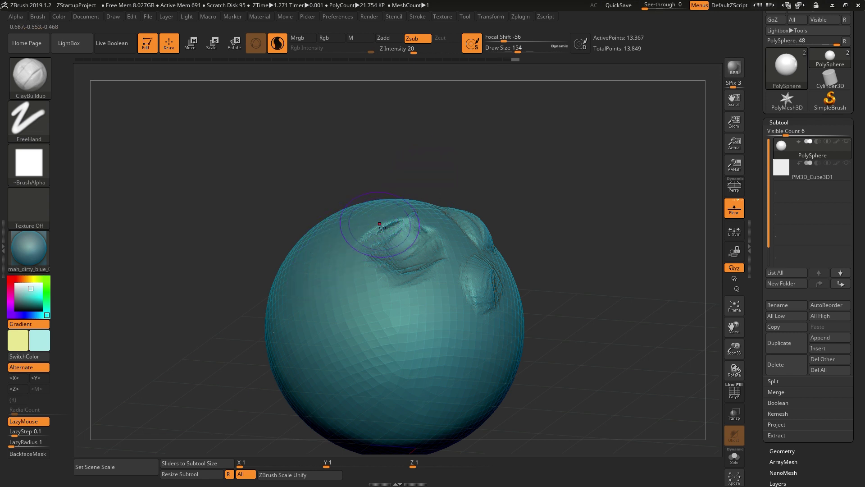
Carve a deep groove below and beside the hollow with the brush's Z Intensity raised to 86.
drag(424, 54, 457, 53)
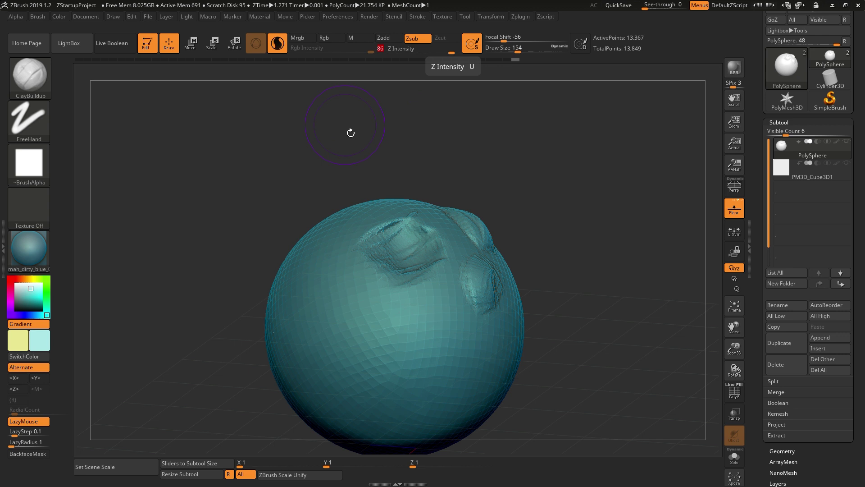
mouse_move(346, 296)
mouse_down()
mouse_move(338, 308)
mouse_move(356, 301)
mouse_up()
mouse_move(597, 257)
mouse_down()
mouse_move(637, 212)
mouse_move(593, 228)
mouse_up()
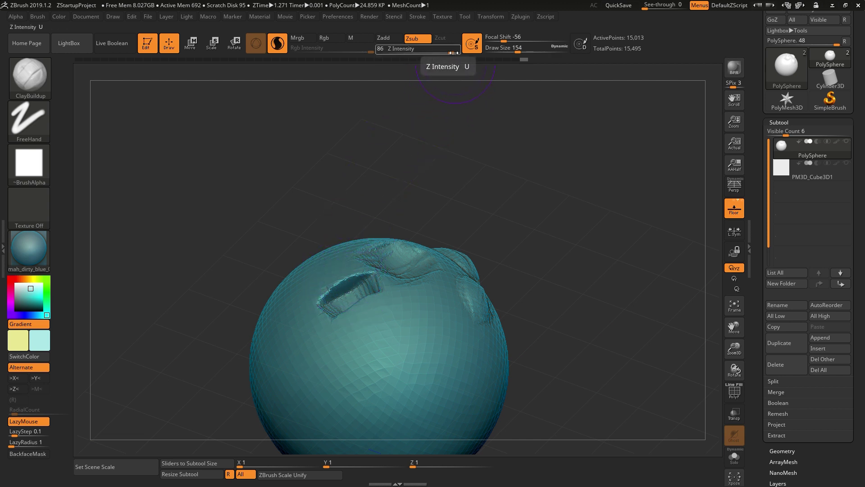
Carve a shallower groove alongside the deep one with the brush's Z Intensity lowered to 11.
drag(451, 53, 410, 53)
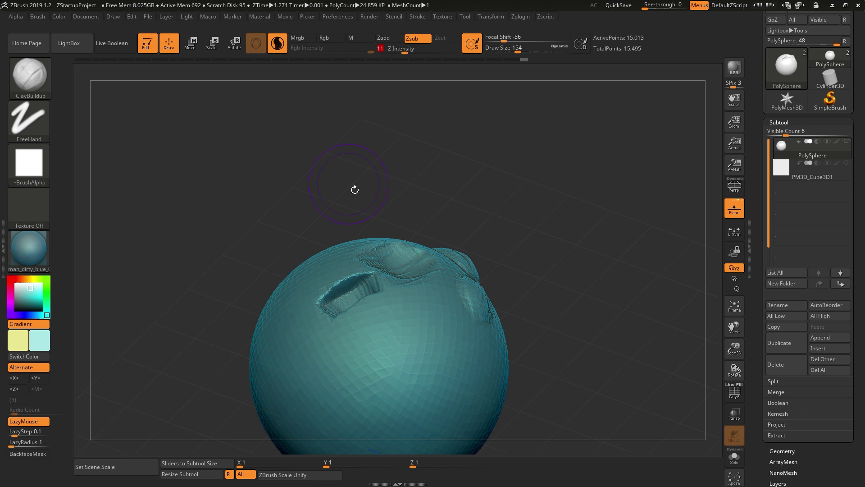
drag(354, 189, 348, 216)
drag(320, 269, 305, 275)
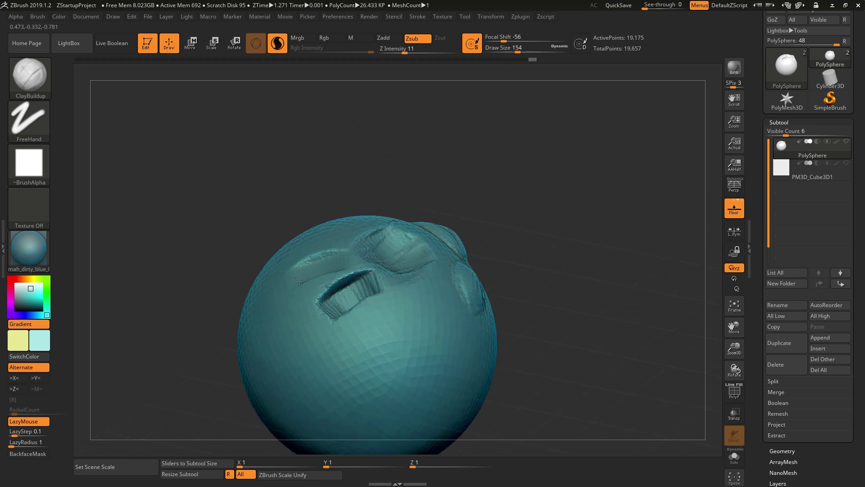
drag(340, 277, 360, 266)
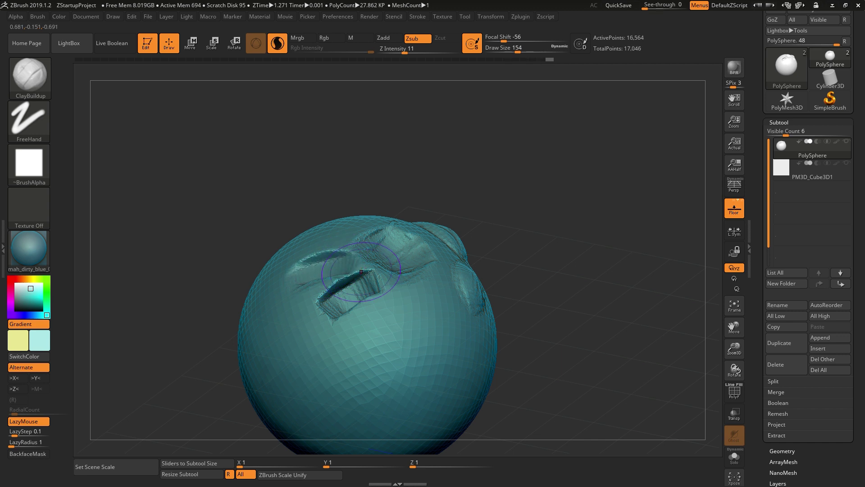
mouse_move(543, 267)
mouse_down()
mouse_move(574, 253)
mouse_move(554, 223)
mouse_move(584, 160)
mouse_up()
right_drag(584, 159, 509, 236)
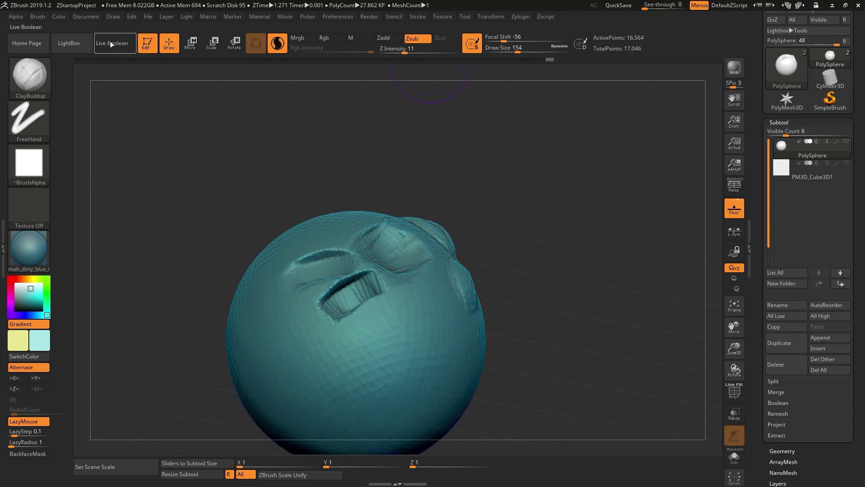
Switch to the Inflat brush and step the undo history back to before the two grooves were carved.
click(36, 84)
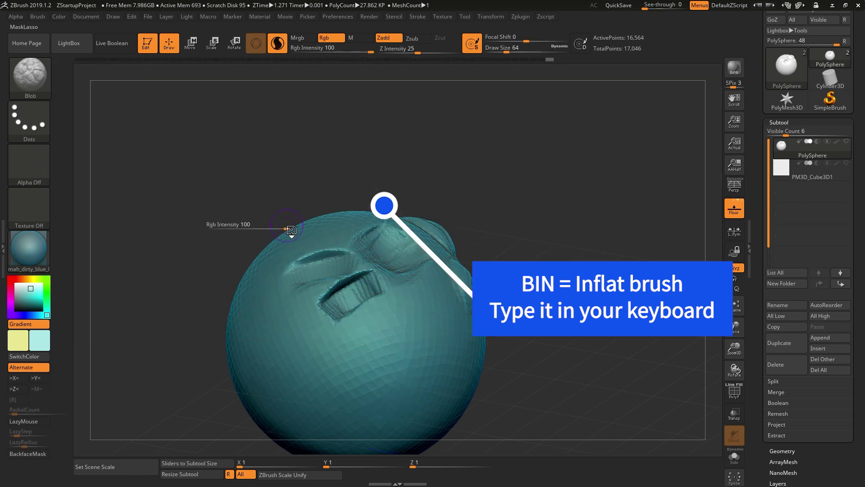
key(b)
key(i)
key(n)
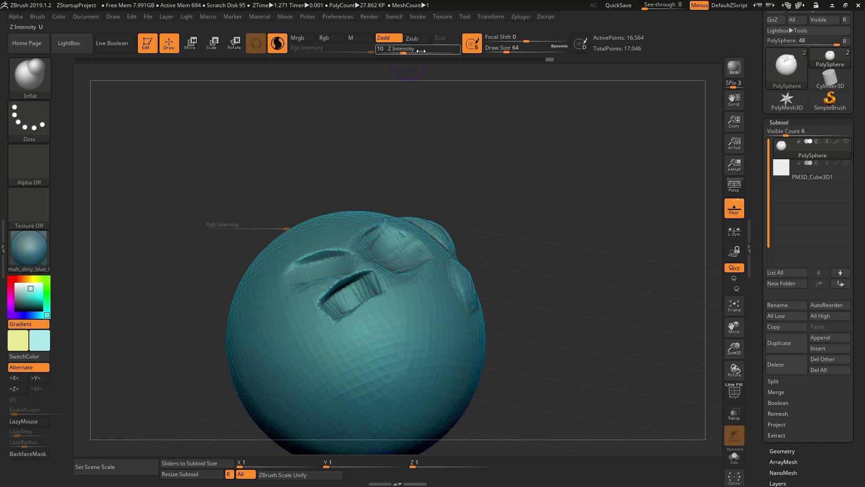
click(409, 59)
Inflate several thick, rounded, connected ridges across the sphere's upper side at Z Intensity 15 and Draw Size 163.
drag(404, 51, 412, 53)
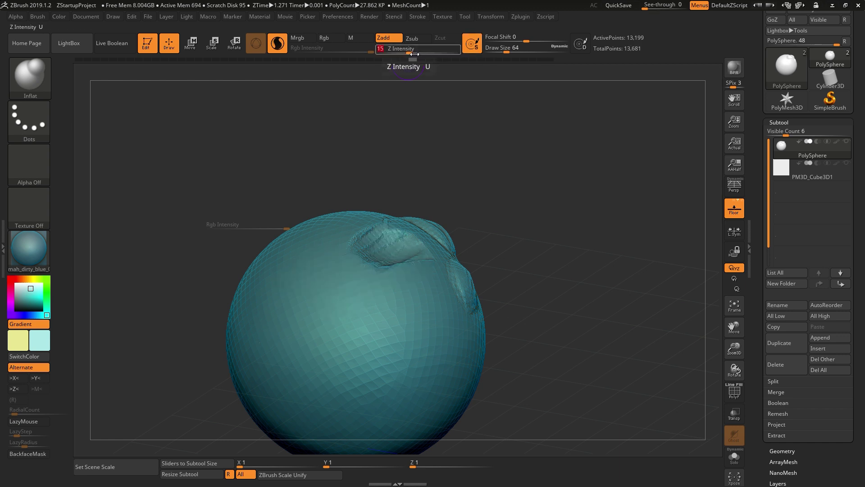
drag(508, 52, 519, 52)
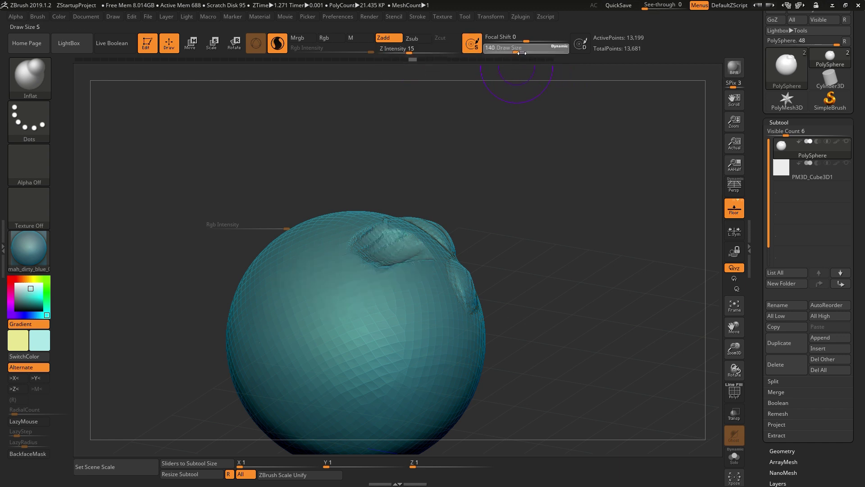
mouse_move(549, 139)
mouse_down()
mouse_move(535, 140)
mouse_move(507, 203)
mouse_up()
mouse_move(328, 209)
mouse_down()
mouse_move(340, 201)
mouse_move(311, 198)
mouse_move(276, 220)
mouse_move(261, 252)
mouse_move(344, 199)
mouse_move(270, 246)
mouse_move(334, 203)
mouse_move(266, 252)
mouse_move(258, 277)
mouse_up()
mouse_move(576, 204)
mouse_down()
mouse_move(542, 205)
mouse_move(548, 168)
mouse_move(576, 229)
mouse_move(518, 216)
mouse_up()
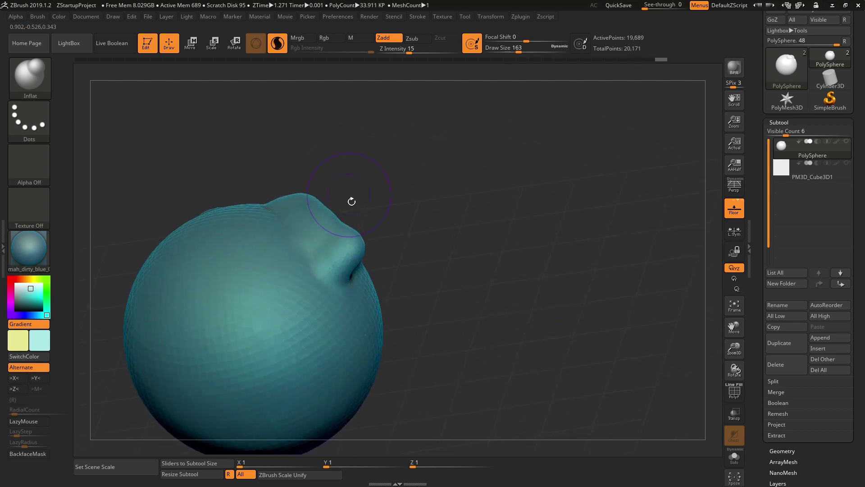
mouse_move(301, 216)
mouse_down()
mouse_move(311, 219)
mouse_move(282, 221)
mouse_move(319, 218)
mouse_up()
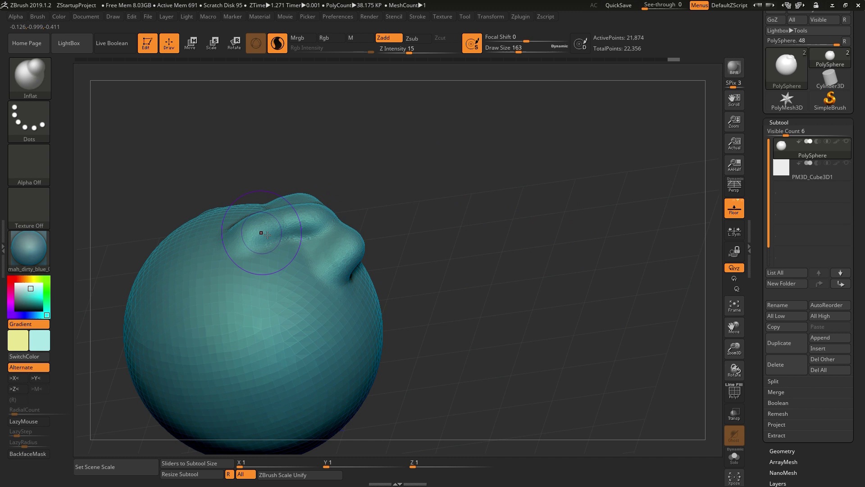
drag(262, 233, 311, 218)
mouse_move(368, 229)
mouse_down()
mouse_move(316, 229)
mouse_move(448, 227)
mouse_move(459, 285)
mouse_move(498, 259)
mouse_move(404, 274)
mouse_move(423, 253)
mouse_move(417, 245)
mouse_move(450, 221)
mouse_move(434, 228)
mouse_up()
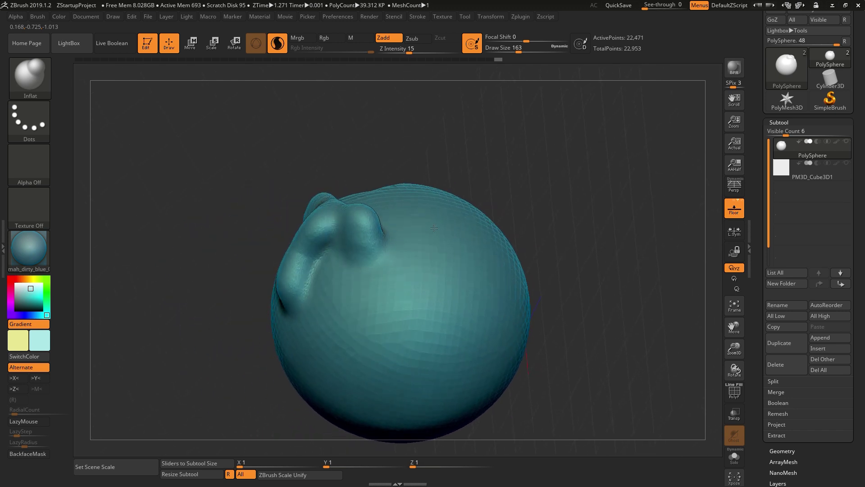
right_drag(434, 228, 415, 230)
mouse_move(354, 218)
mouse_down()
mouse_move(252, 191)
mouse_move(270, 196)
mouse_move(223, 201)
mouse_move(252, 189)
mouse_move(229, 207)
mouse_up()
drag(546, 205, 523, 183)
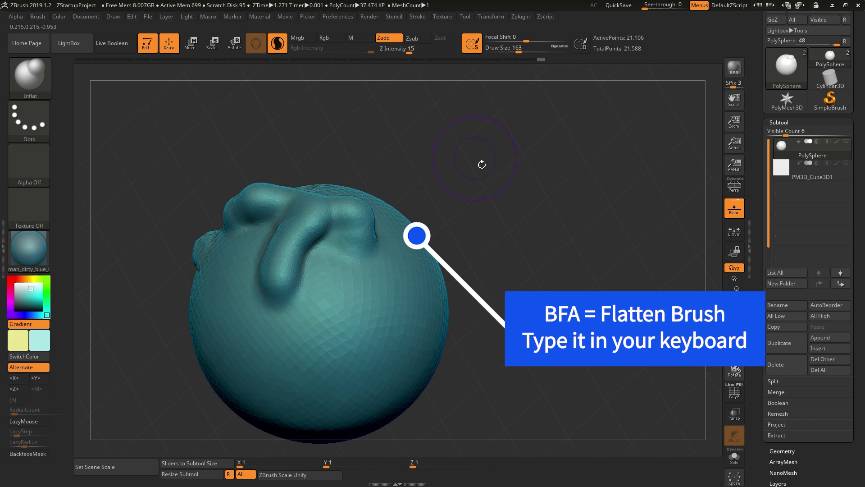
Flatten the surface of the middle inflated ridge with the Flatten brush, using Draw Size 163 and a smaller Draw Size of 49.
key(b)
key(f)
key(a)
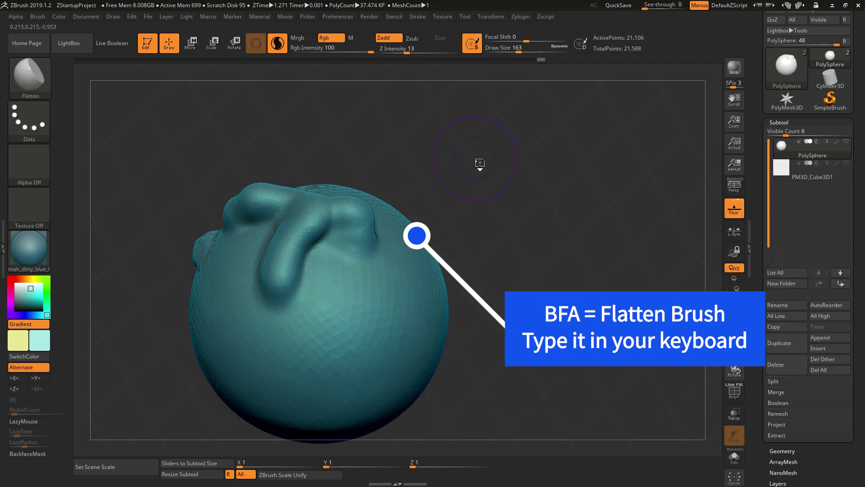
drag(493, 123, 380, 183)
mouse_move(309, 228)
mouse_down()
mouse_move(301, 251)
mouse_move(315, 220)
mouse_move(288, 255)
mouse_move(301, 226)
mouse_move(284, 268)
mouse_up()
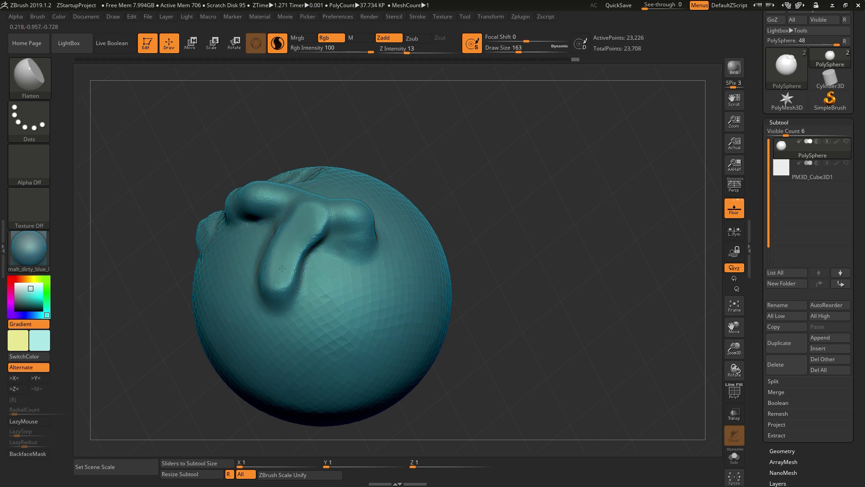
mouse_move(318, 219)
mouse_down()
mouse_move(284, 273)
mouse_move(316, 208)
mouse_up()
mouse_move(478, 220)
mouse_down()
mouse_move(519, 221)
mouse_move(552, 193)
mouse_move(559, 213)
mouse_move(498, 169)
mouse_move(484, 178)
mouse_up()
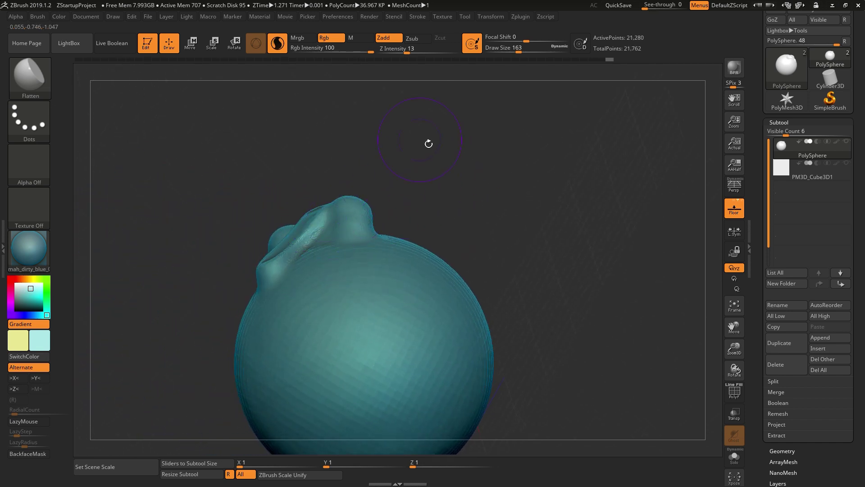
drag(520, 56, 509, 54)
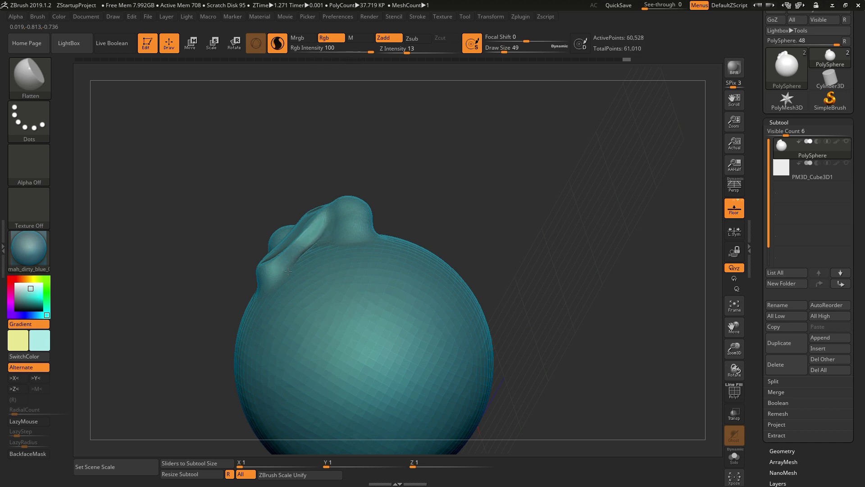
mouse_move(388, 178)
mouse_down()
mouse_move(356, 173)
mouse_move(374, 169)
mouse_move(365, 167)
mouse_move(439, 179)
mouse_move(380, 201)
mouse_move(343, 198)
mouse_move(348, 179)
mouse_move(340, 174)
mouse_up()
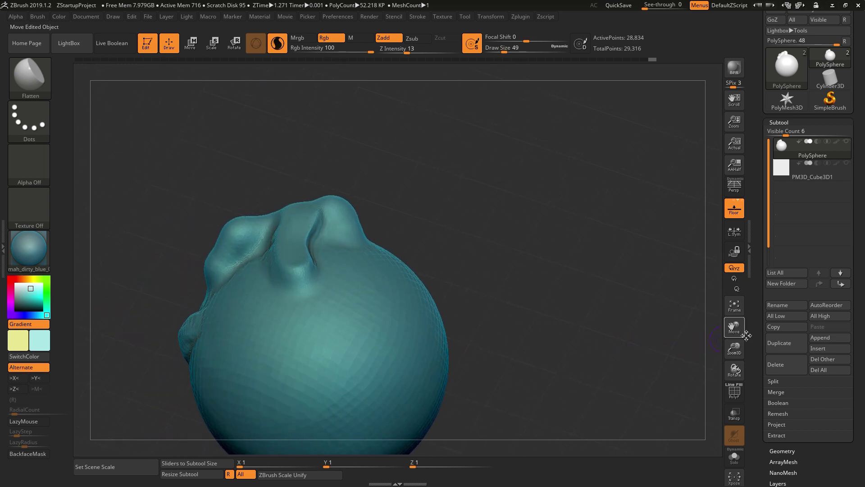
Examine the sculpted sphere from several sides by rotating, moving and zooming the view, and preview the PolySphere tool's information.
mouse_move(732, 353)
mouse_down()
mouse_move(734, 343)
mouse_move(793, 325)
mouse_move(748, 325)
mouse_up()
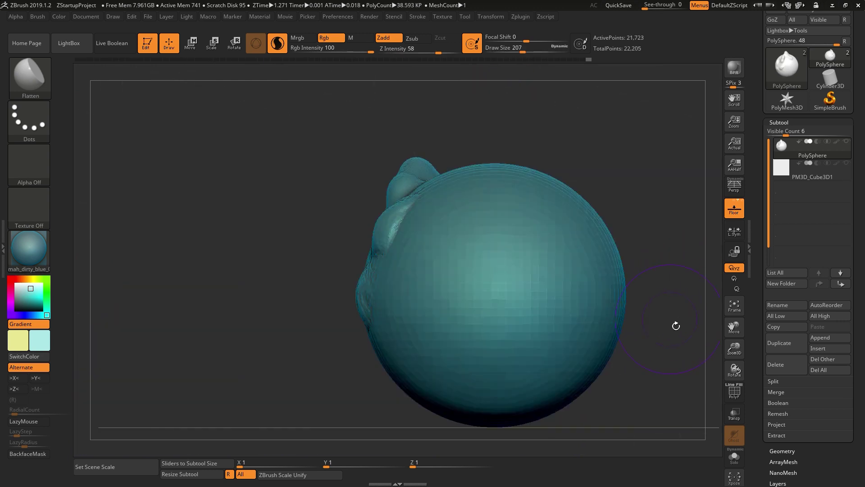
drag(675, 326, 531, 203)
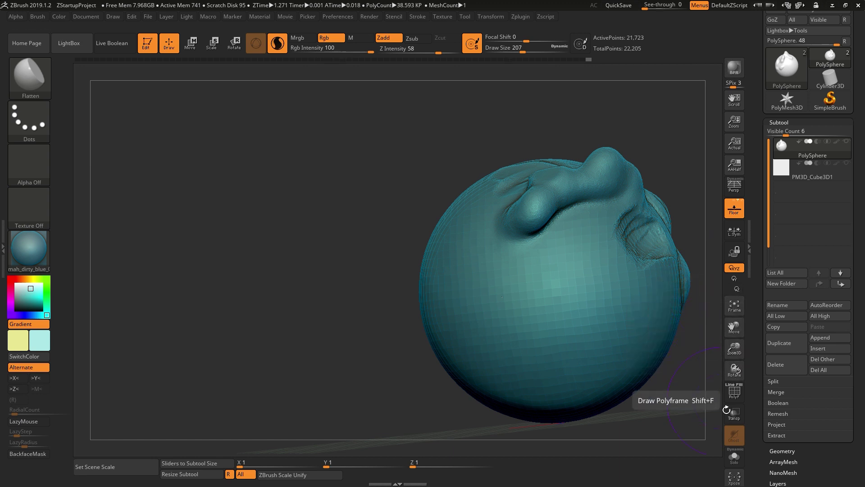
drag(740, 333, 647, 338)
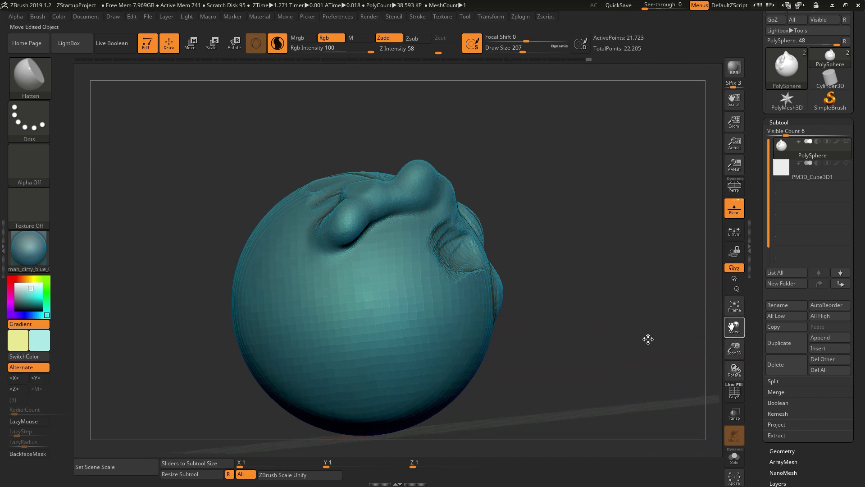
drag(597, 303, 611, 251)
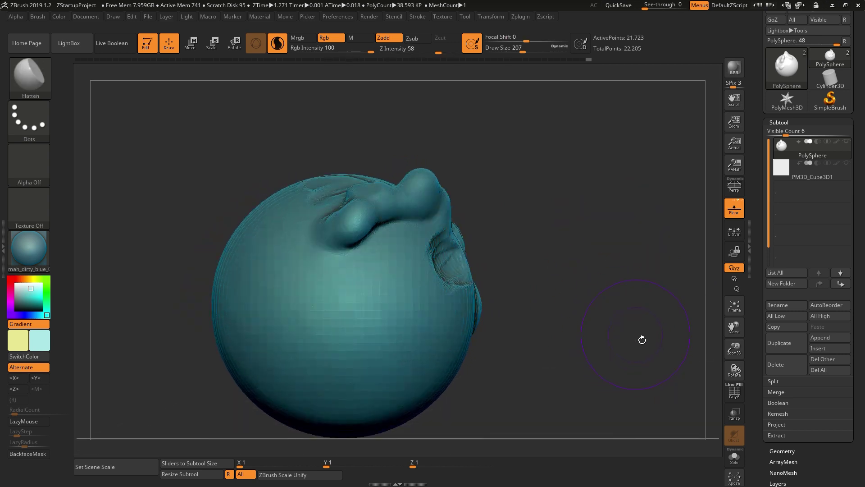
drag(670, 337, 597, 347)
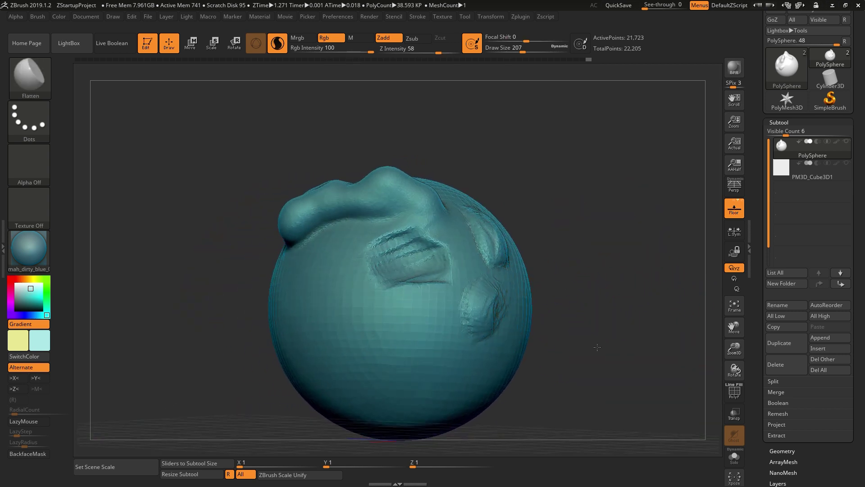
drag(597, 347, 592, 322)
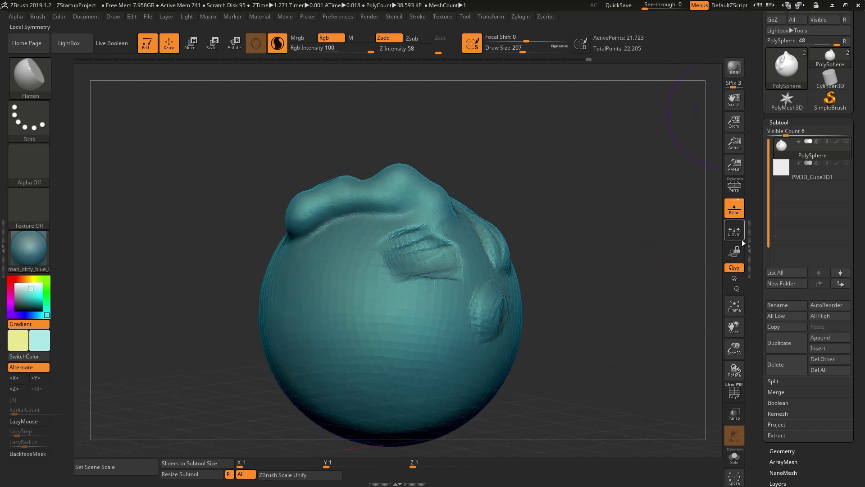
mouse_move(648, 330)
mouse_down()
mouse_move(606, 369)
mouse_move(719, 369)
mouse_move(626, 376)
mouse_up()
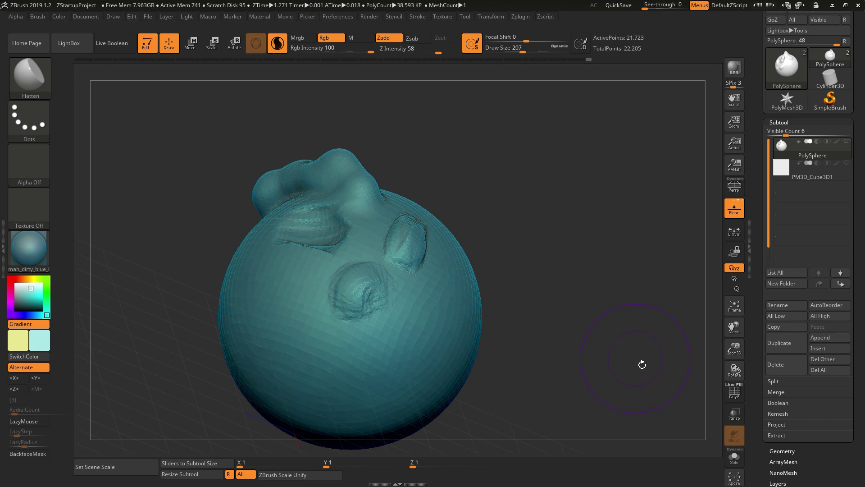
mouse_move(819, 70)
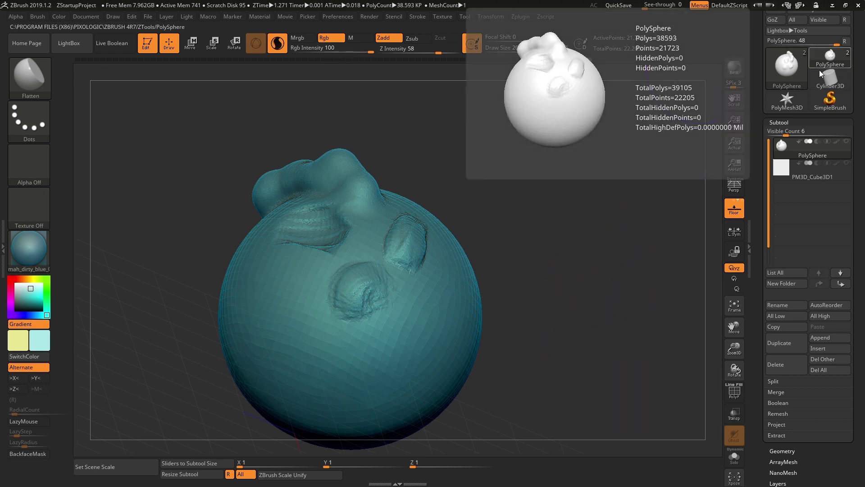